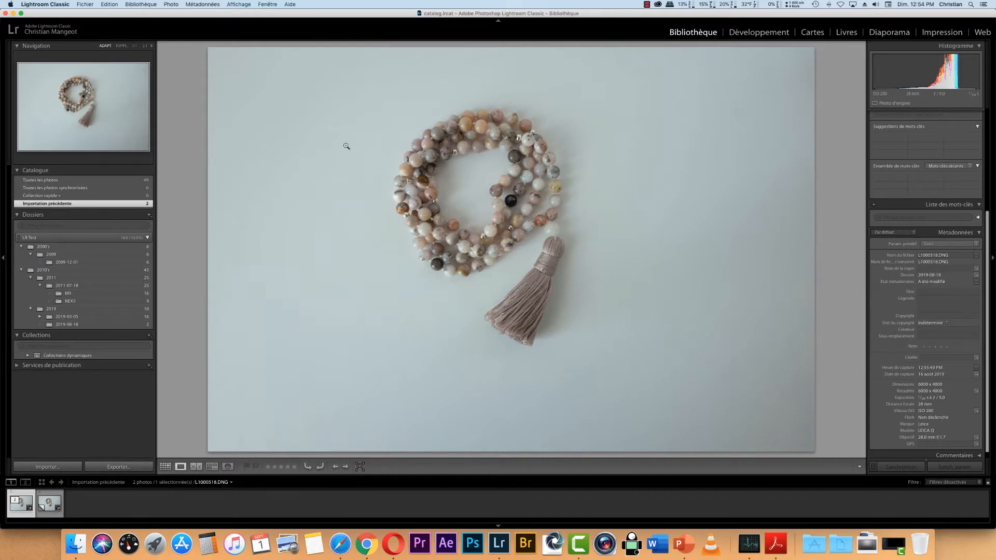
Open the photo's virtual copy in Develop and sample the white balance from the background inside the necklace loop
{"action": "left_click", "coordinate": [753, 34]}
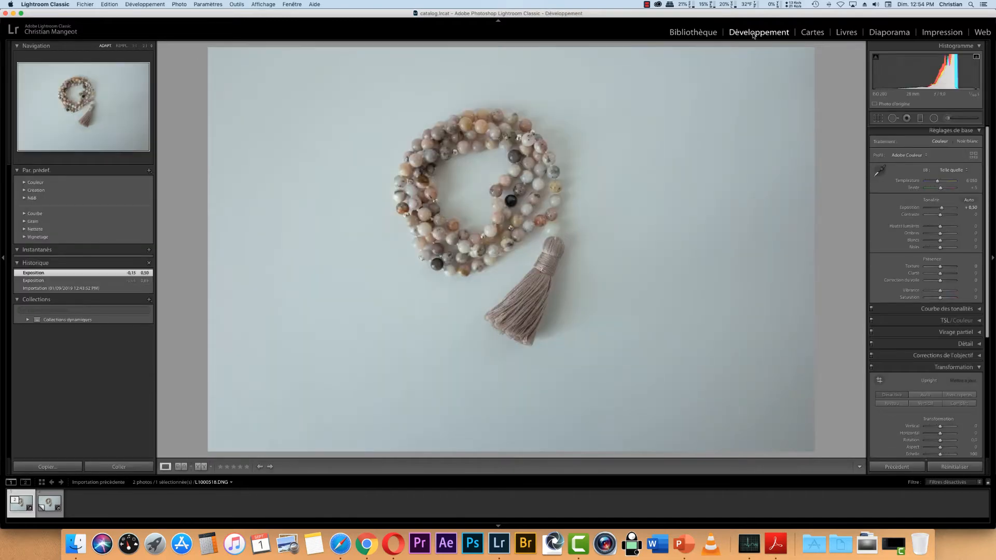
{"action": "key", "text": "Right"}
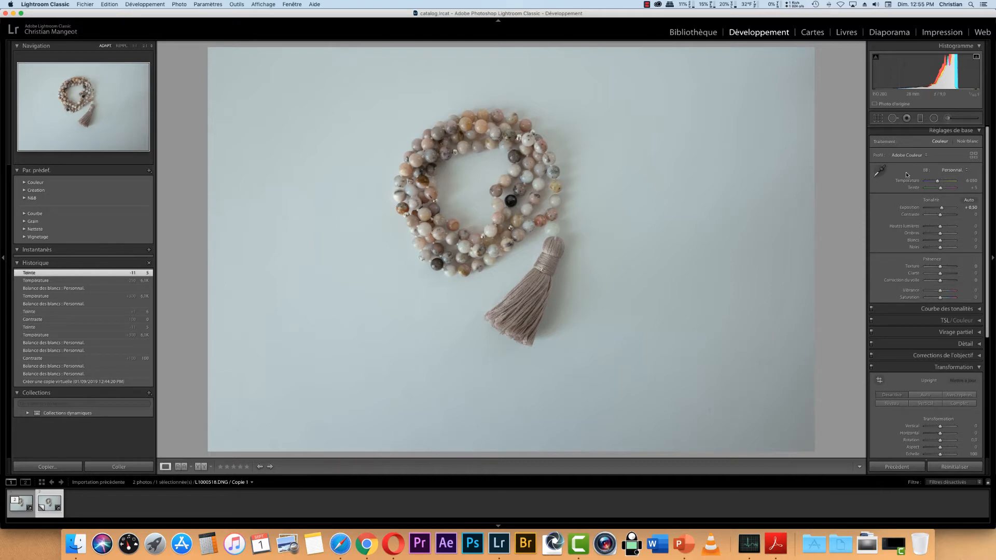
{"action": "left_click", "coordinate": [880, 170]}
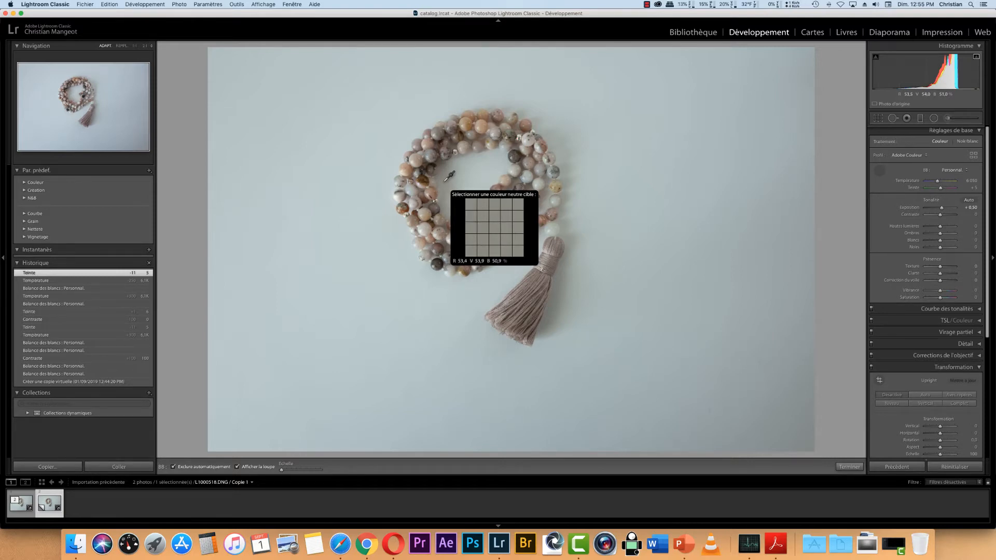
{"action": "left_click", "coordinate": [444, 181]}
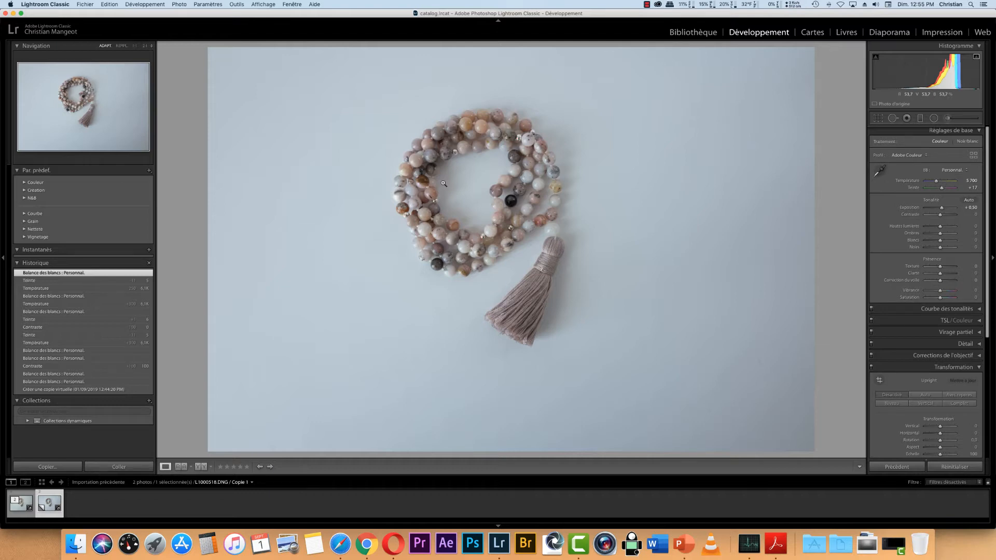
Resample the white balance from a dark spot among the upper-left beads, and again from a greyish bead at close-up view
{"action": "left_click", "coordinate": [880, 170]}
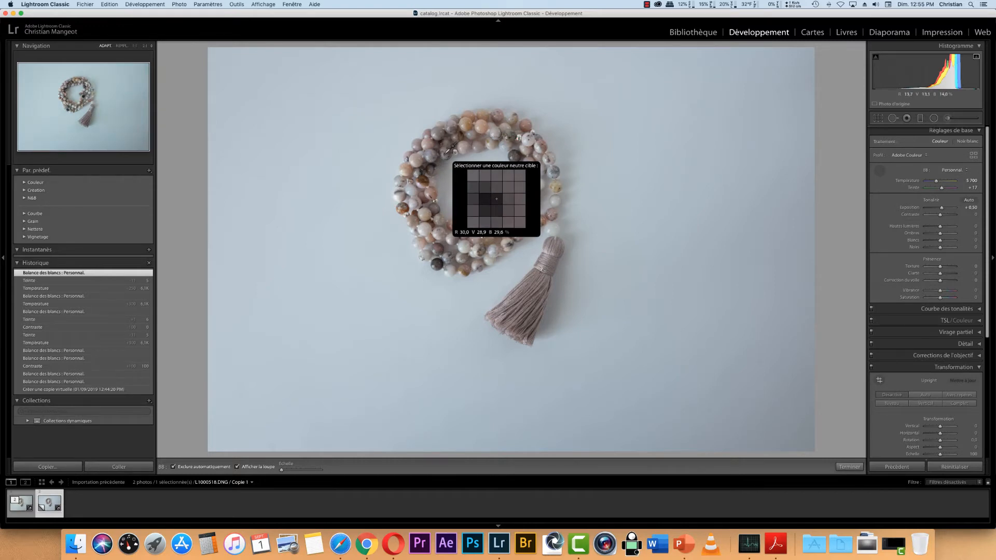
{"action": "left_click", "coordinate": [446, 153]}
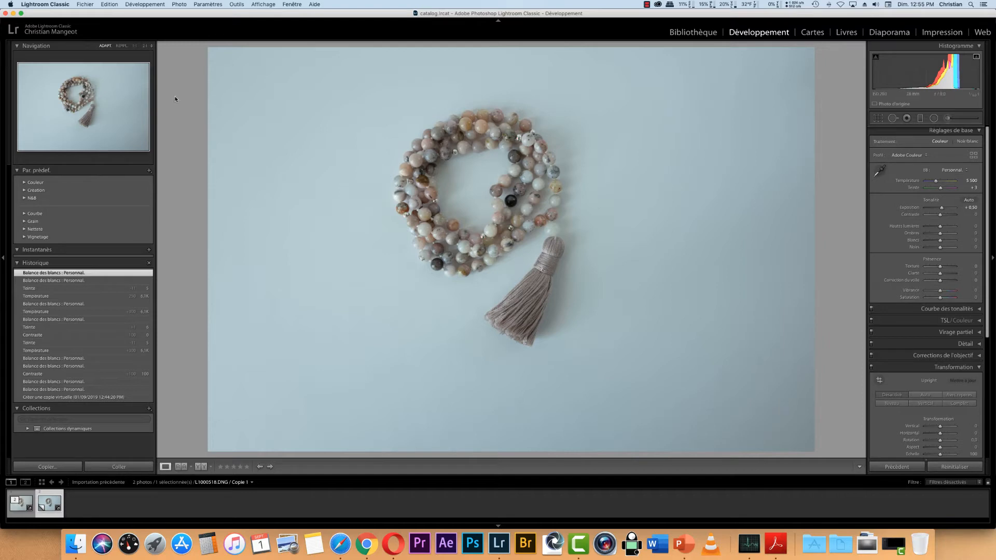
{"action": "left_click", "coordinate": [134, 47]}
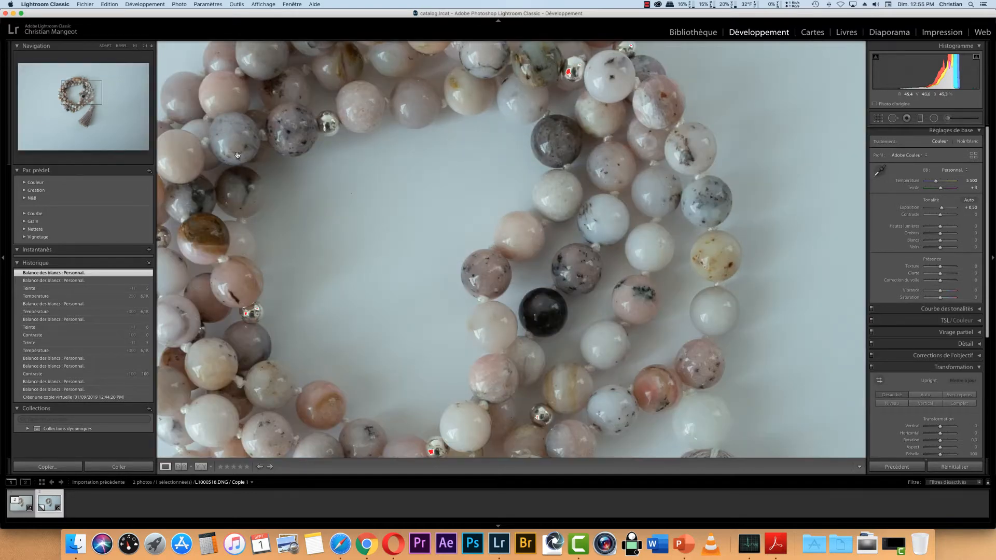
{"action": "left_click", "coordinate": [881, 169]}
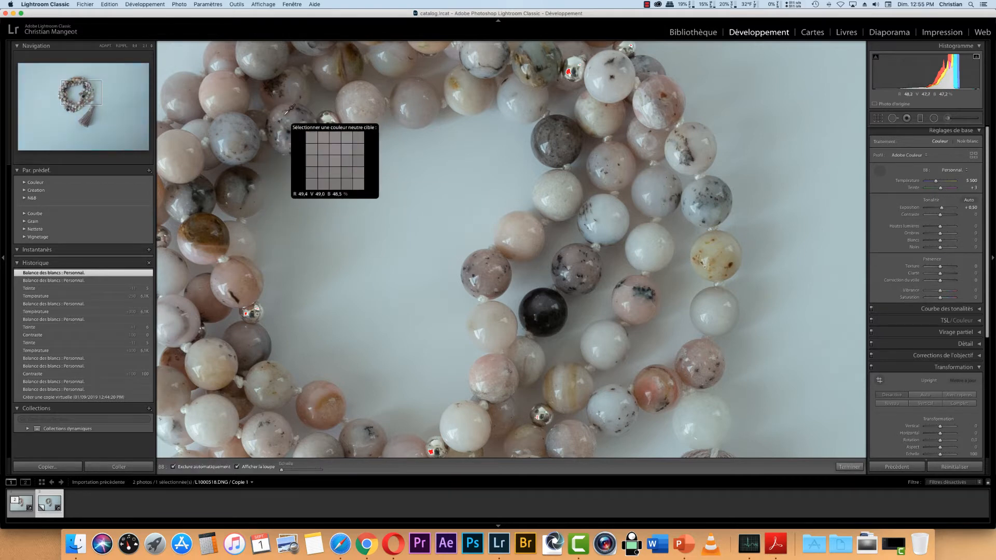
{"action": "left_click", "coordinate": [288, 110]}
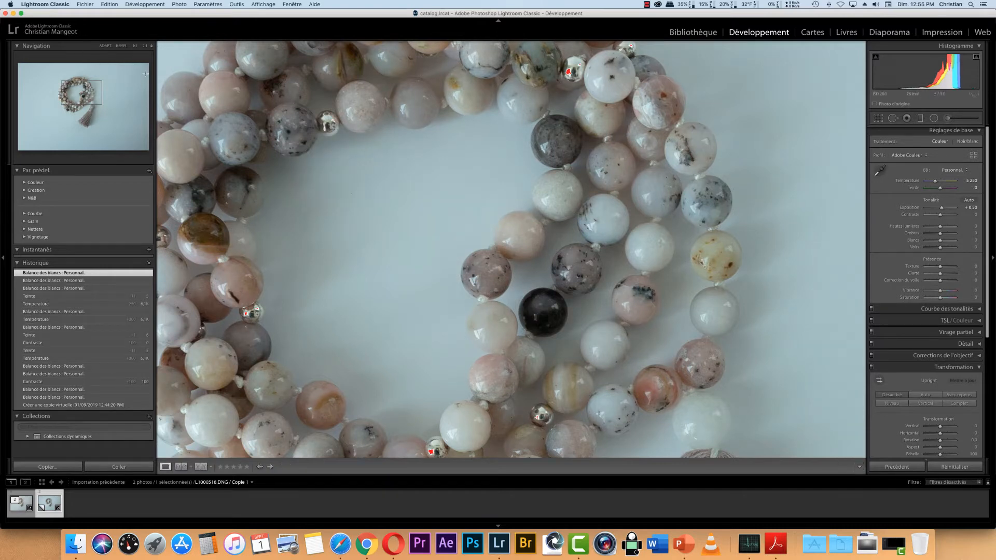
{"action": "left_click", "coordinate": [106, 46]}
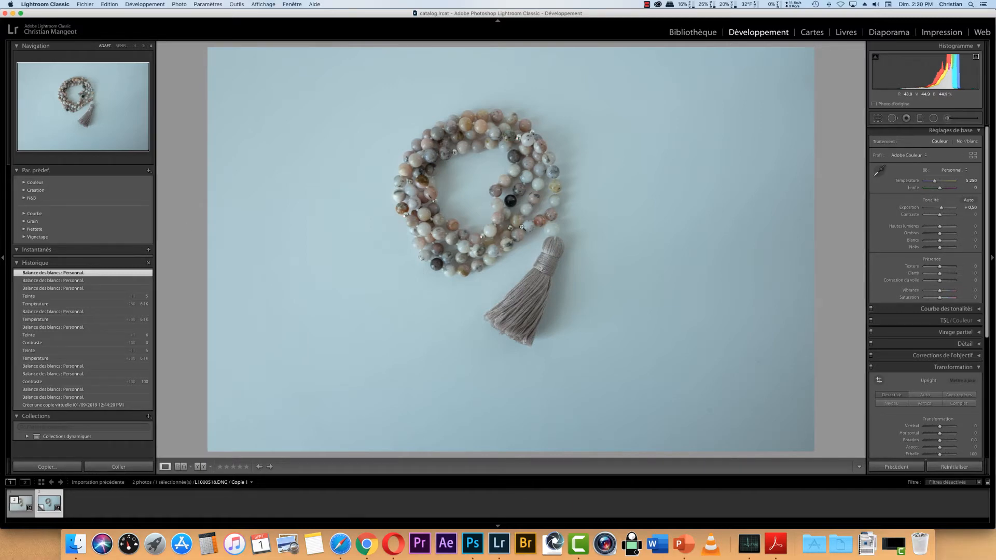
Send the virtual copy to Adobe Photoshop CC 2019 for editing
{"action": "right_click", "coordinate": [473, 210]}
{"action": "mouse_move", "coordinate": [501, 275]}
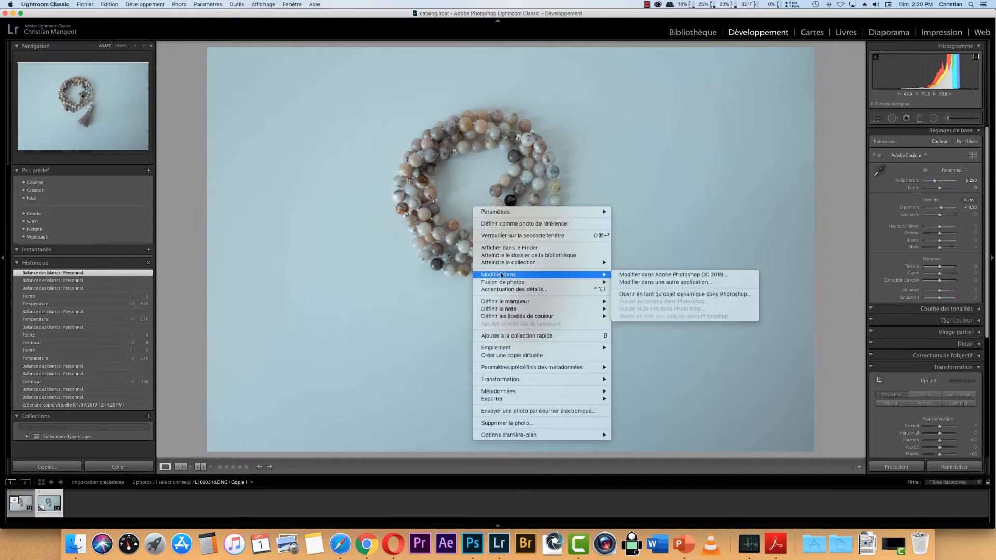
{"action": "left_click", "coordinate": [675, 277]}
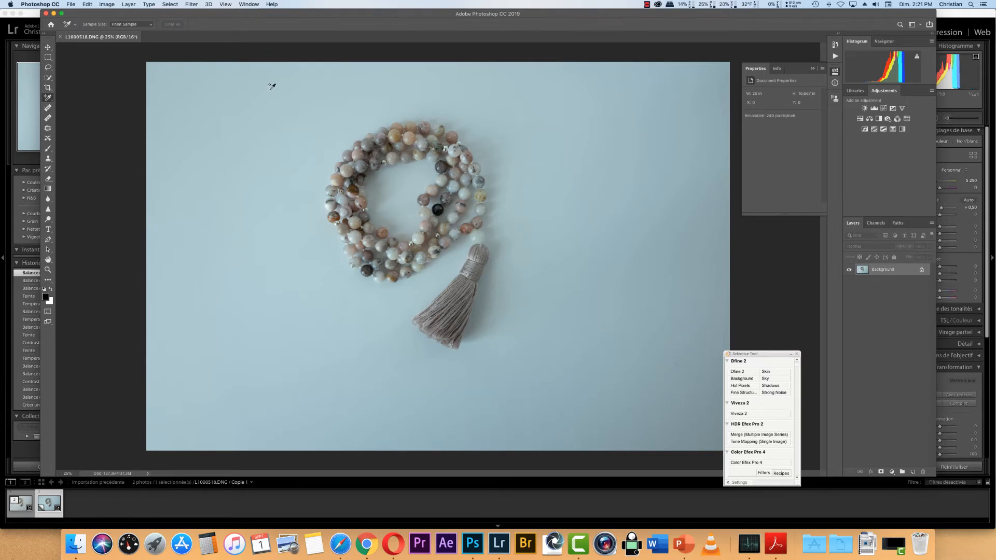
Create a new empty layer above the Background with the default name and Normal mode
{"action": "left_click", "coordinate": [128, 5]}
{"action": "mouse_move", "coordinate": [156, 14]}
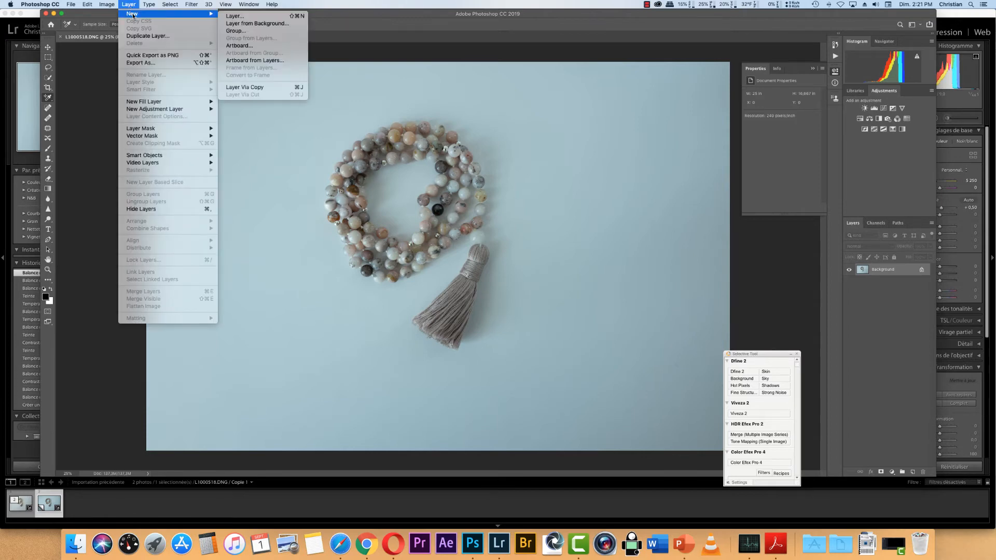
{"action": "left_click", "coordinate": [233, 17]}
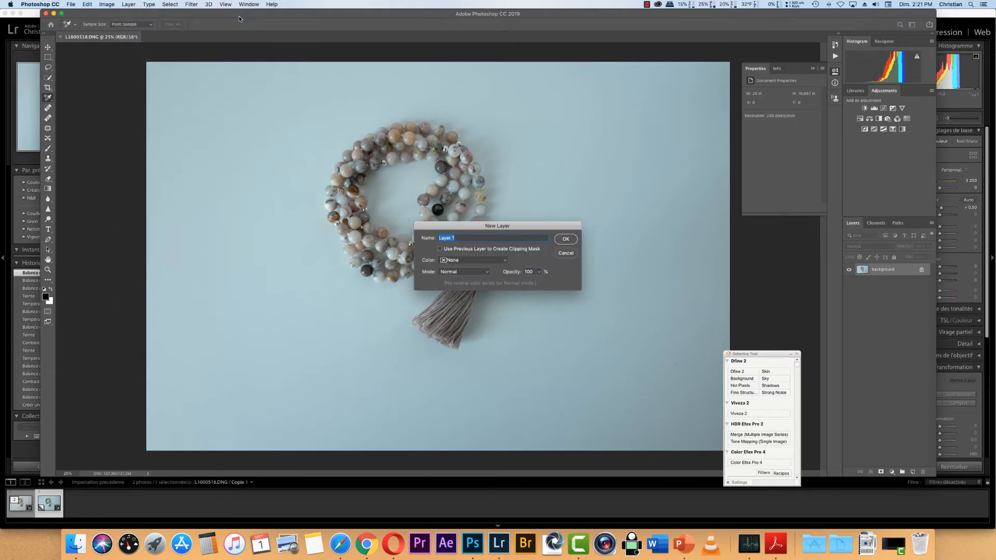
{"action": "left_click", "coordinate": [566, 238]}
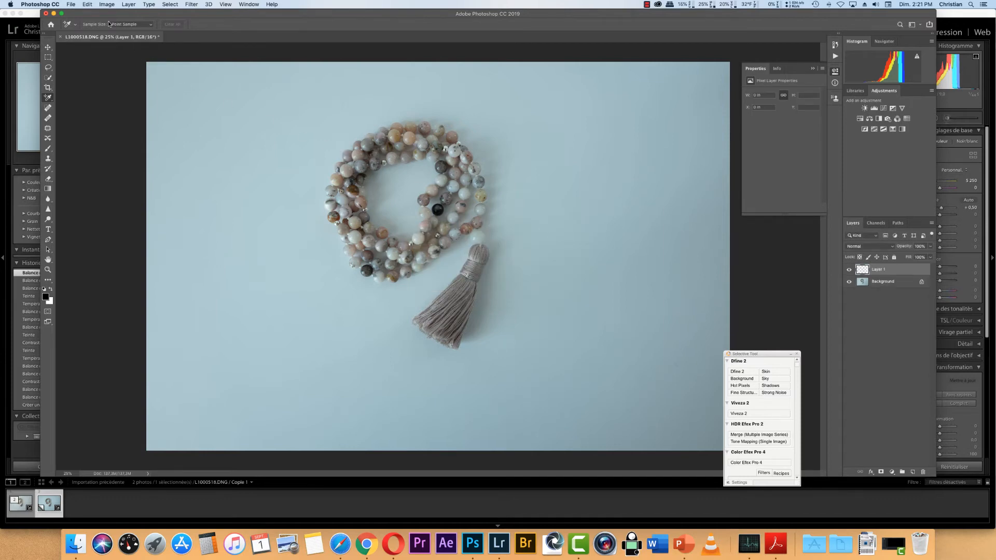
Fill the new layer with 50% Gray at 100% opacity and set its blend mode to Difference
{"action": "left_click", "coordinate": [87, 4]}
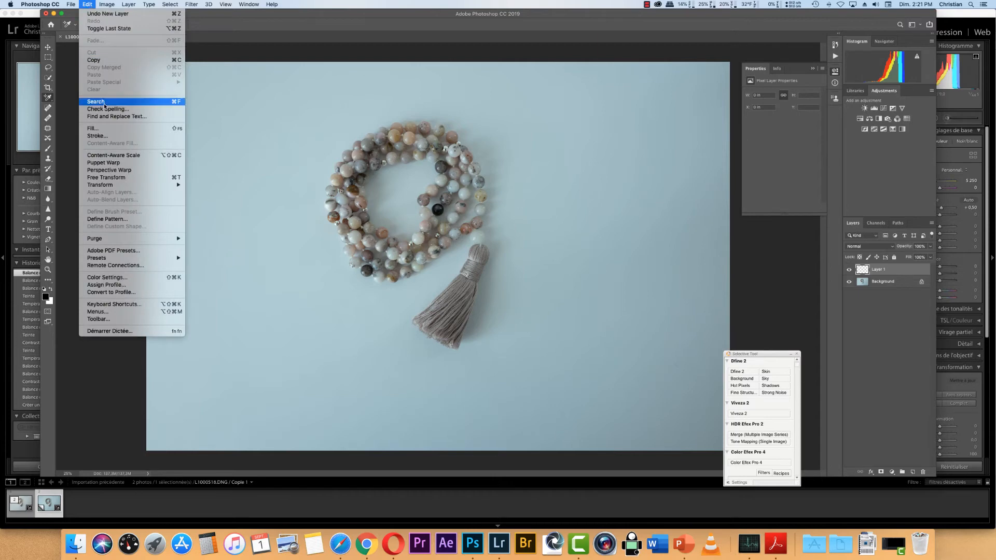
{"action": "left_click", "coordinate": [109, 131]}
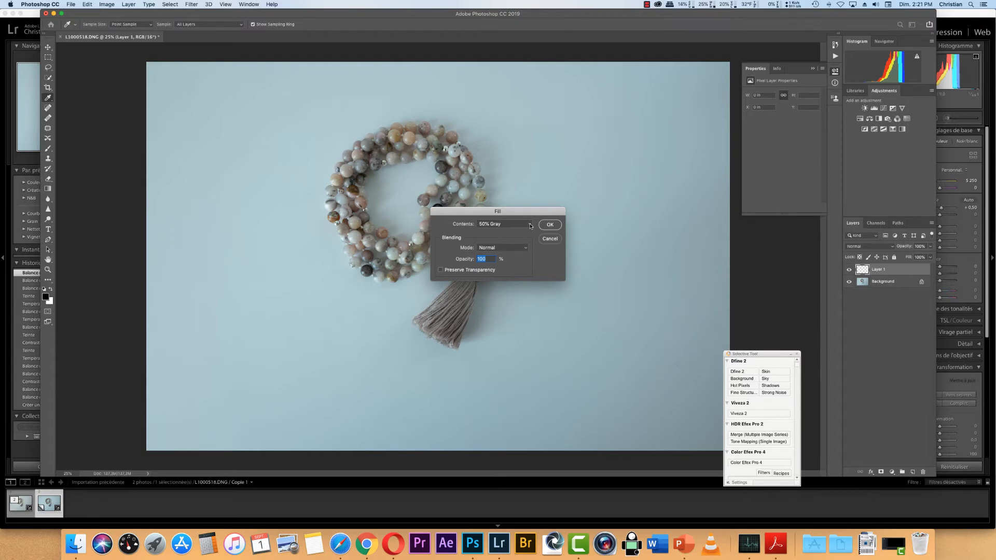
{"action": "left_click", "coordinate": [530, 225]}
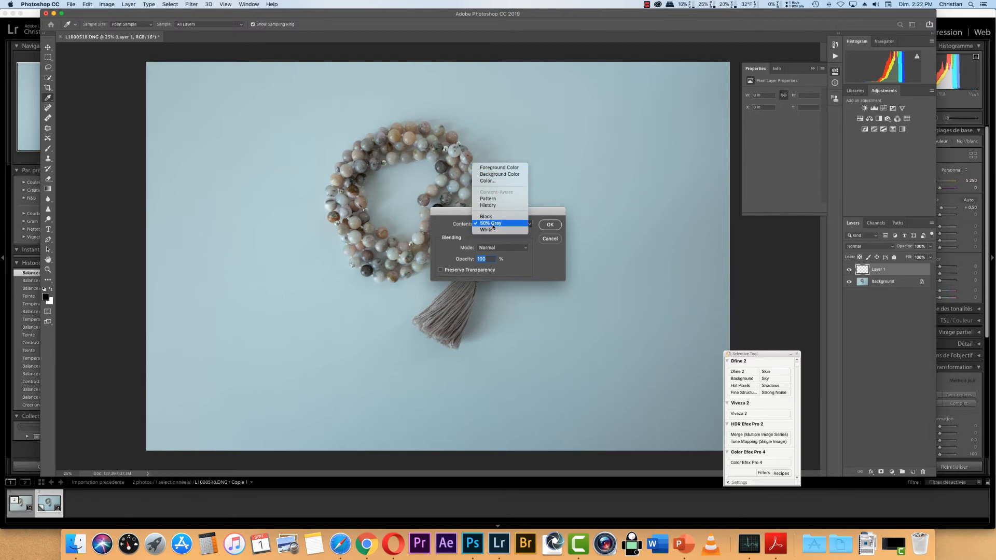
{"action": "left_click", "coordinate": [552, 228]}
{"action": "left_click", "coordinate": [551, 225]}
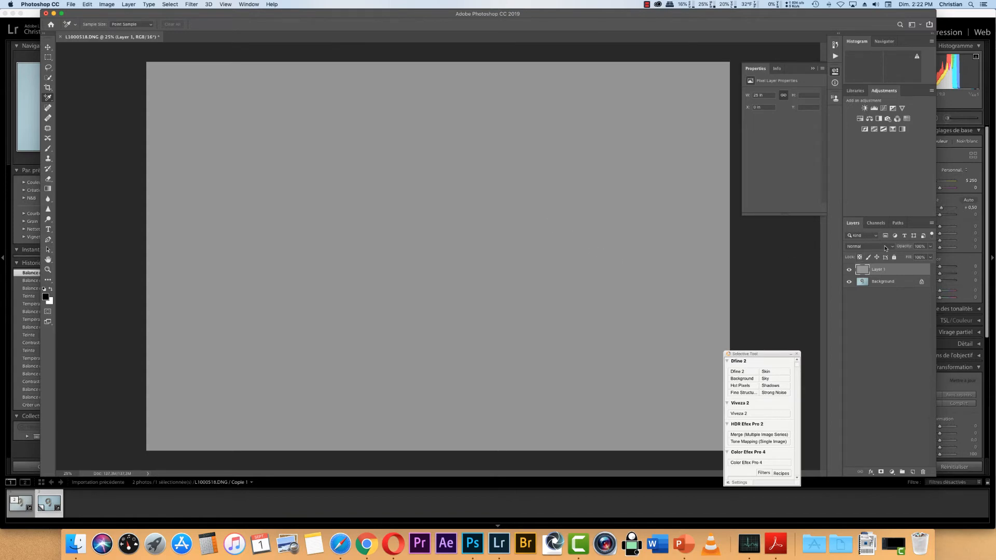
{"action": "left_click", "coordinate": [885, 248]}
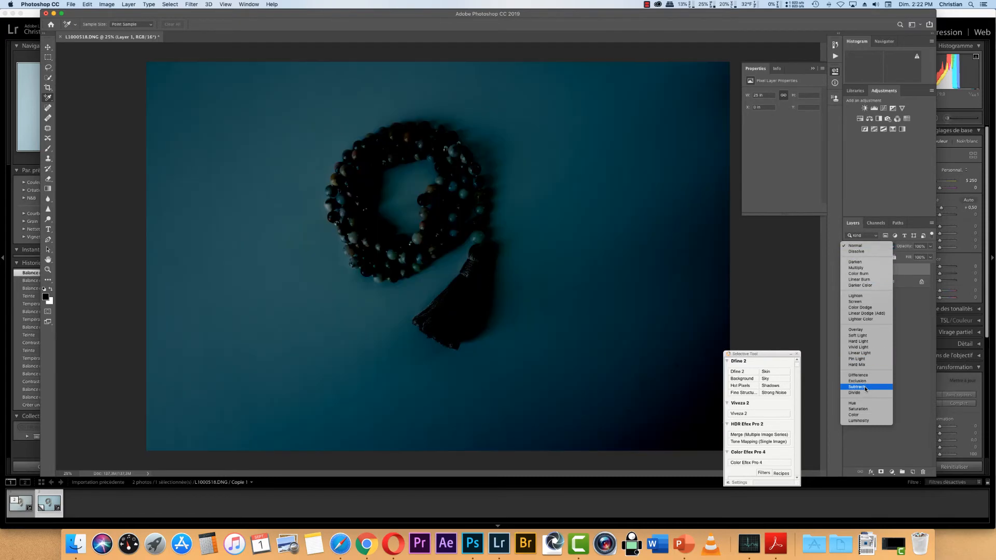
{"action": "left_click", "coordinate": [863, 375]}
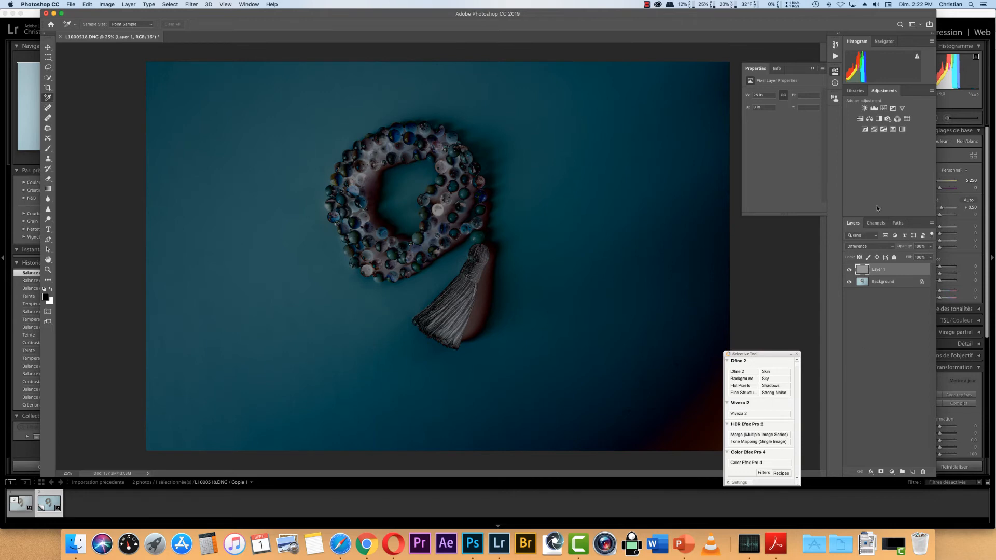
Add a Threshold adjustment layer and set its level to about 10 to isolate the neutral areas in black
{"action": "left_click", "coordinate": [884, 129]}
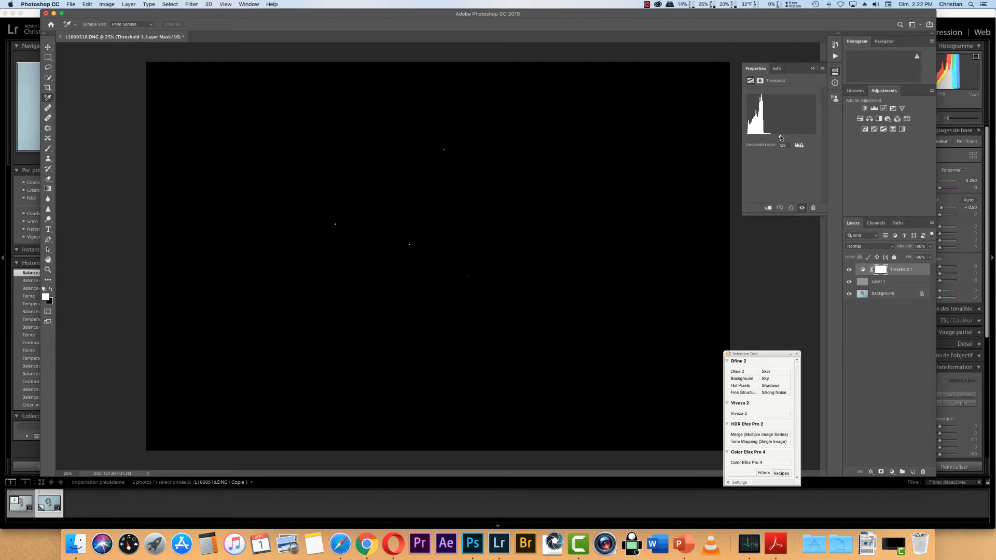
{"action": "left_click_drag", "start_coordinate": [780, 138], "coordinate": [745, 136]}
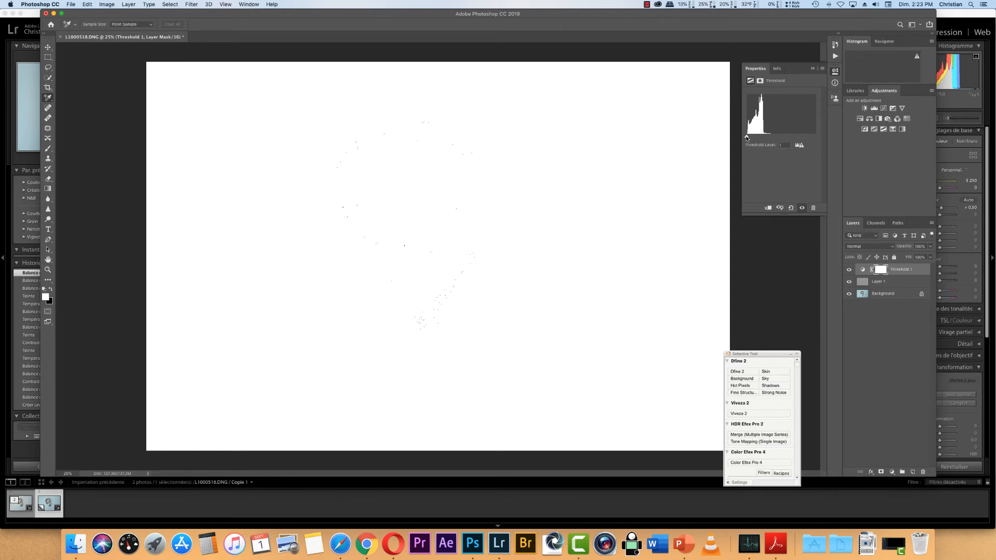
{"action": "left_click_drag", "start_coordinate": [747, 138], "coordinate": [748, 138]}
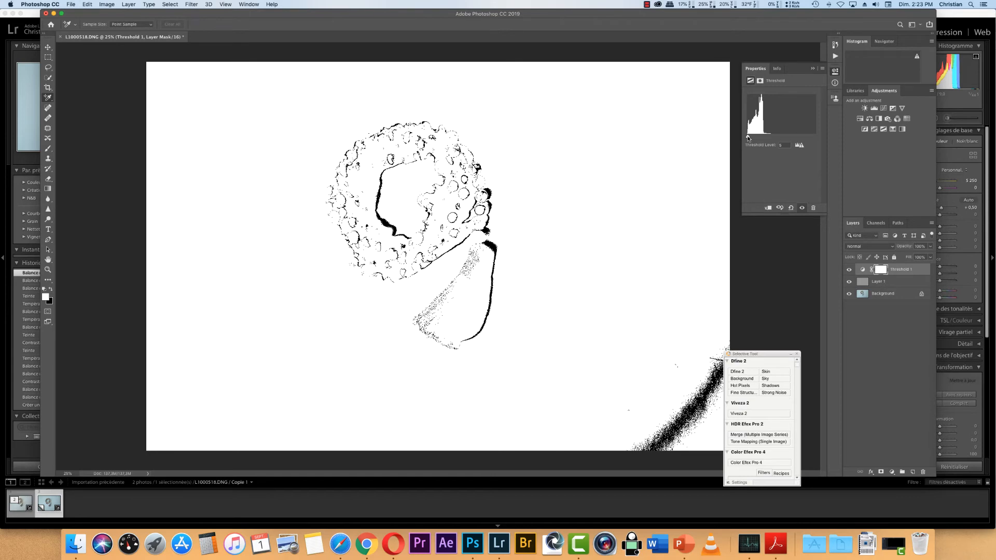
{"action": "left_click_drag", "start_coordinate": [747, 138], "coordinate": [749, 139]}
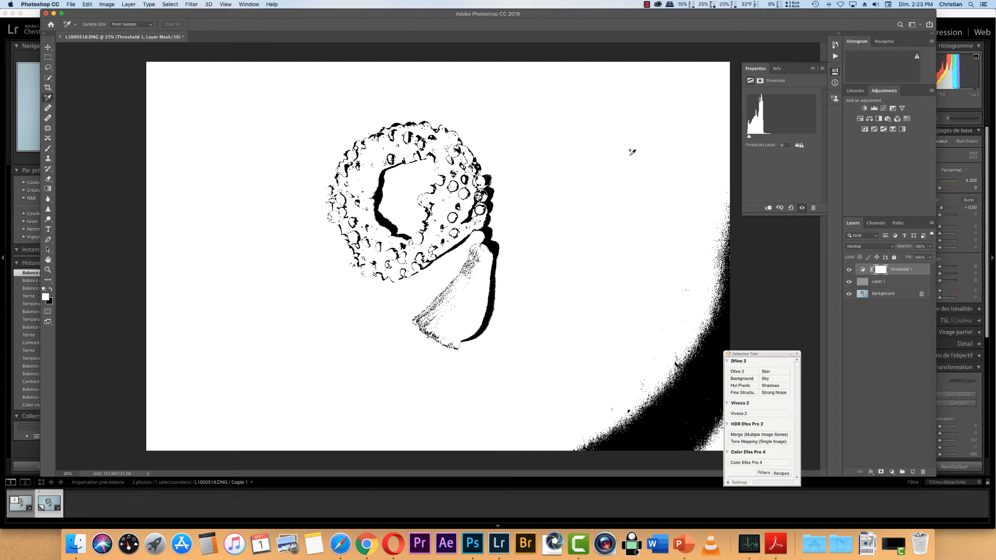
Place a Color Sampler point on the black area at the loop's inner lower-left edge and hide the Threshold and gray layers
{"action": "left_click", "coordinate": [47, 99]}
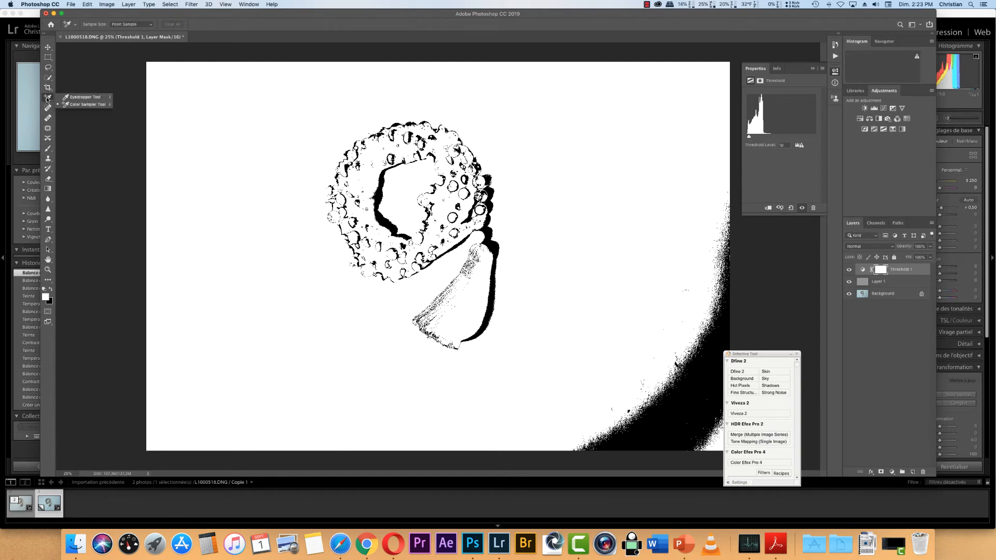
{"action": "left_click", "coordinate": [85, 105]}
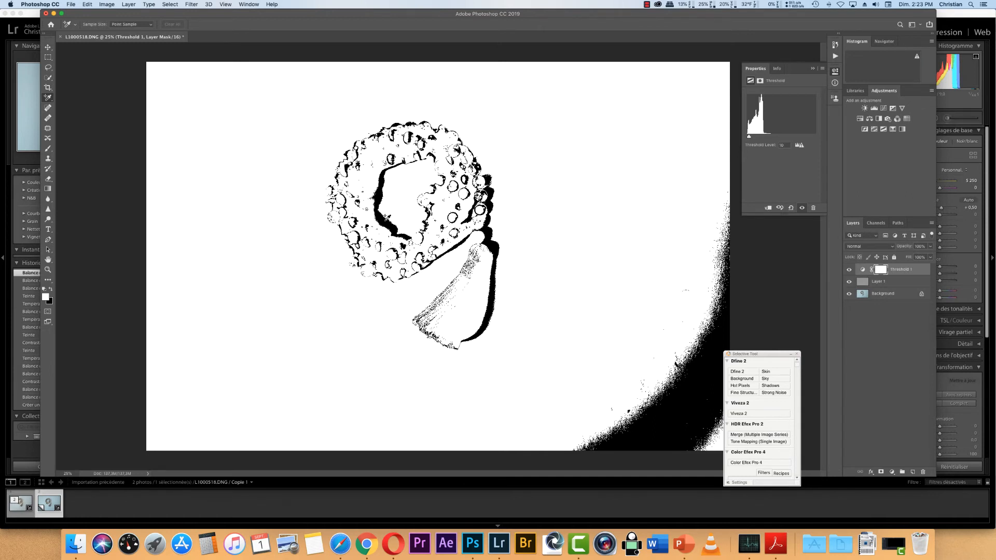
{"action": "left_click", "coordinate": [386, 218]}
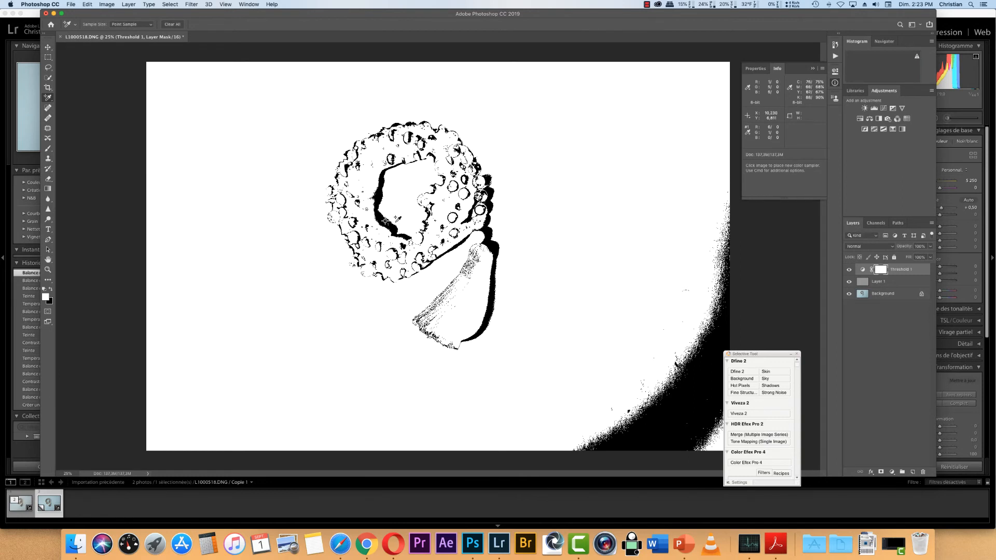
{"action": "left_click", "coordinate": [849, 270]}
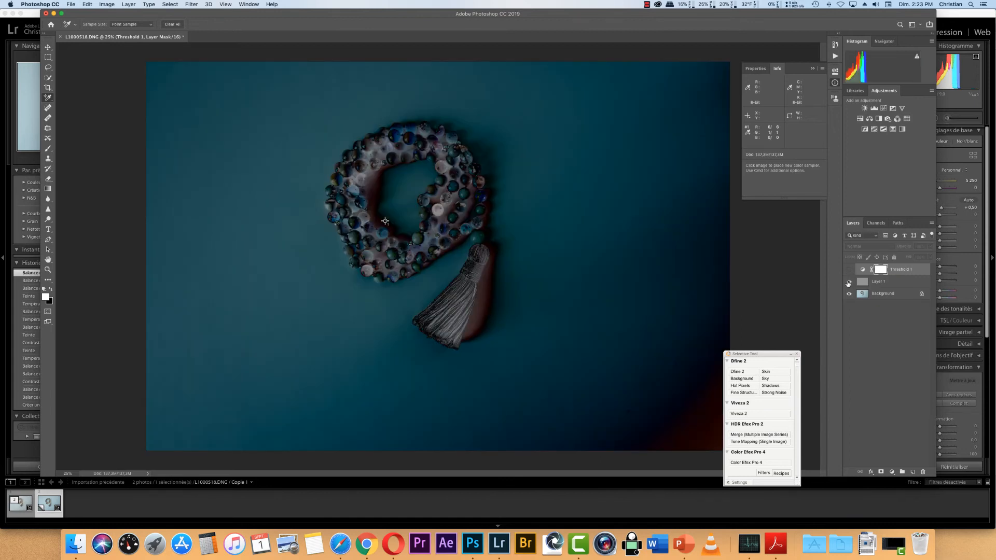
{"action": "left_click", "coordinate": [849, 283]}
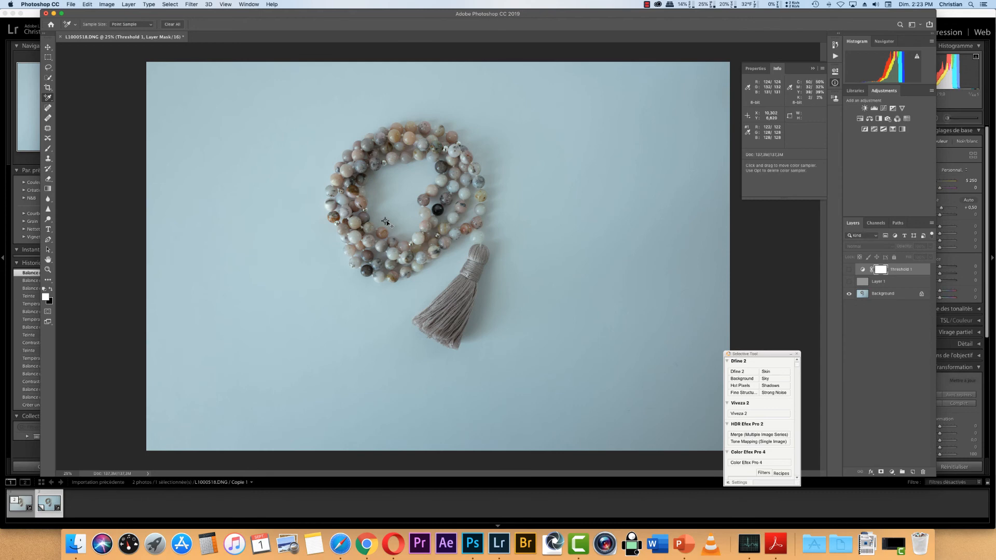
Add a Levels adjustment layer with its gray point sampled at the color sampler mark and its white point from the lower-left background
{"action": "left_click", "coordinate": [875, 109]}
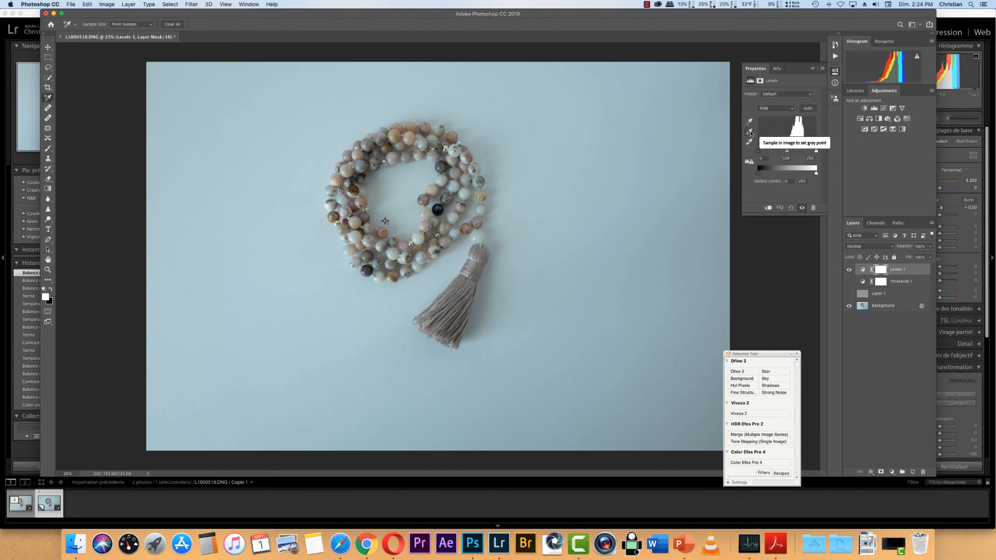
{"action": "left_click", "coordinate": [750, 132]}
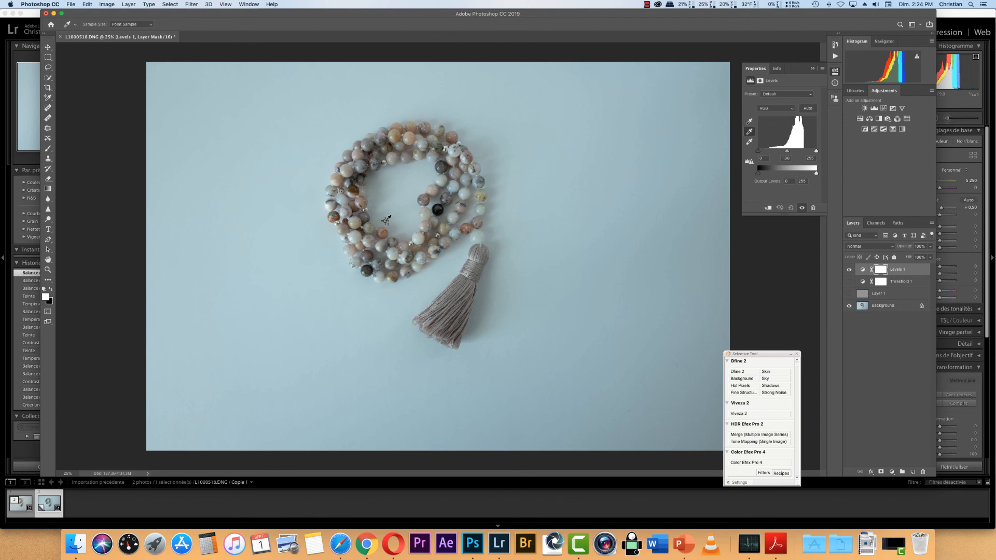
{"action": "left_click", "coordinate": [386, 220]}
{"action": "left_click", "coordinate": [749, 143]}
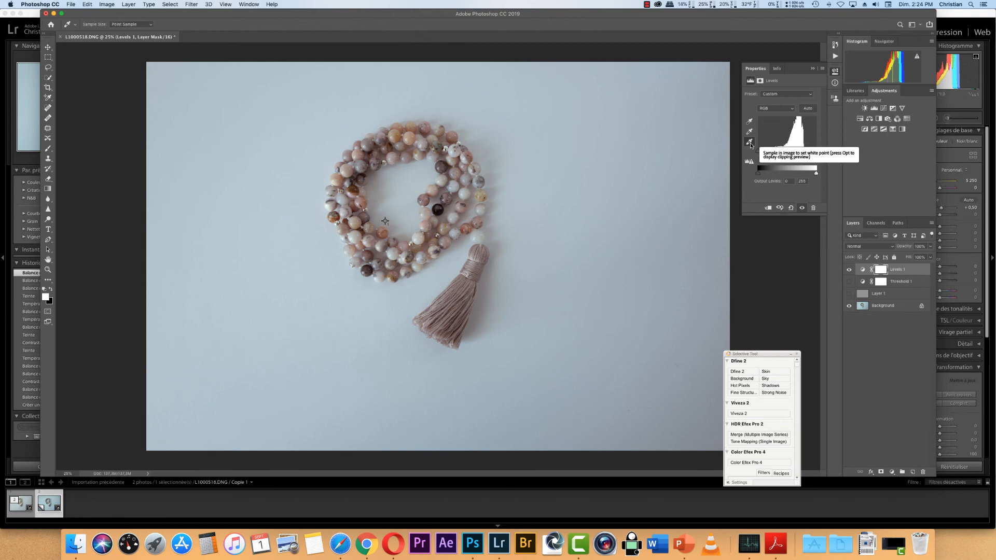
{"action": "left_click", "coordinate": [257, 401]}
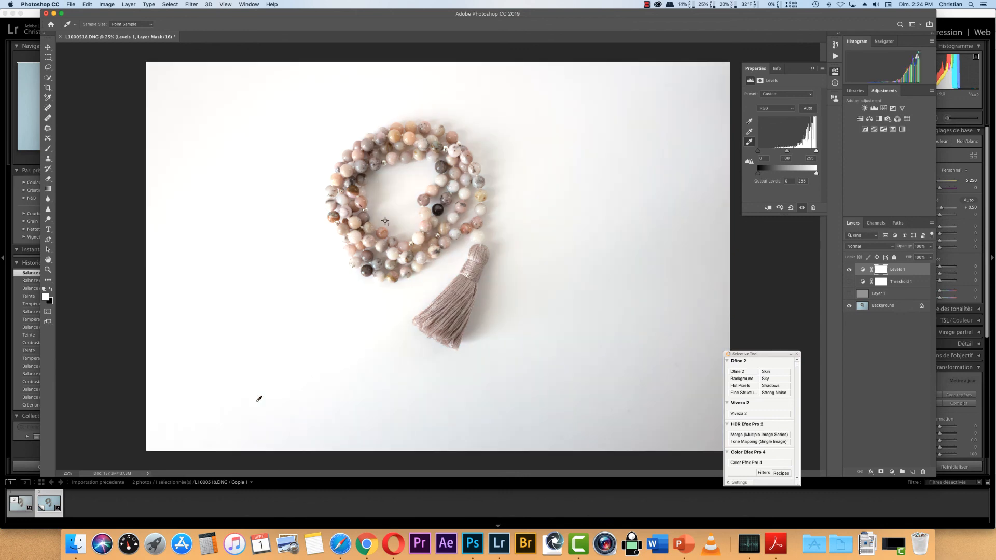